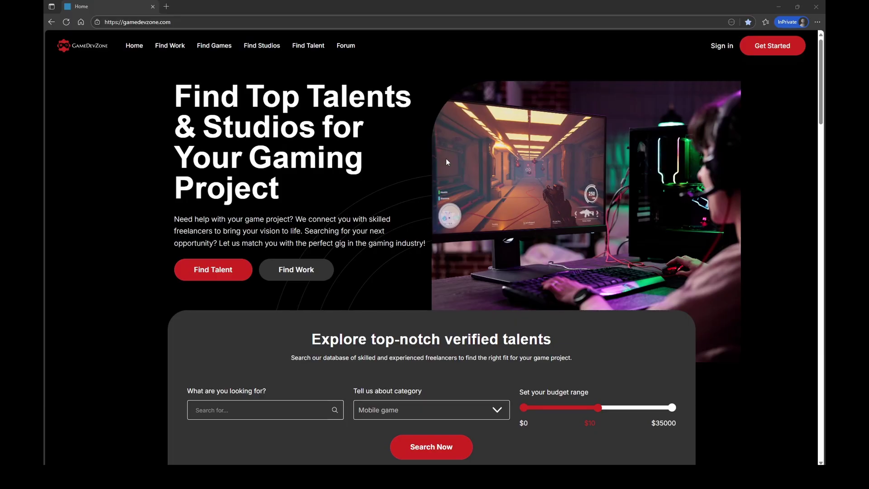
Start signing up for a GameDevZone account from the home page's Get Started button.
click(766, 53)
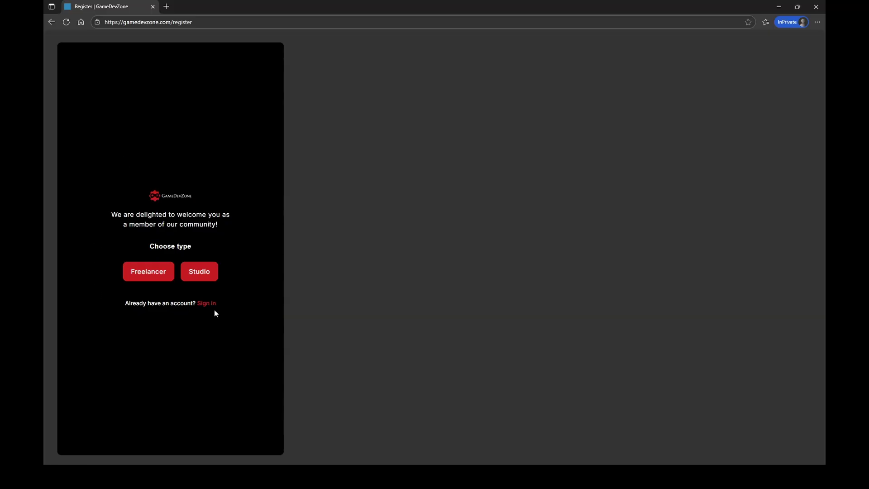
Choose the Freelancer account type and fill in the first name and e-mail address.
click(138, 276)
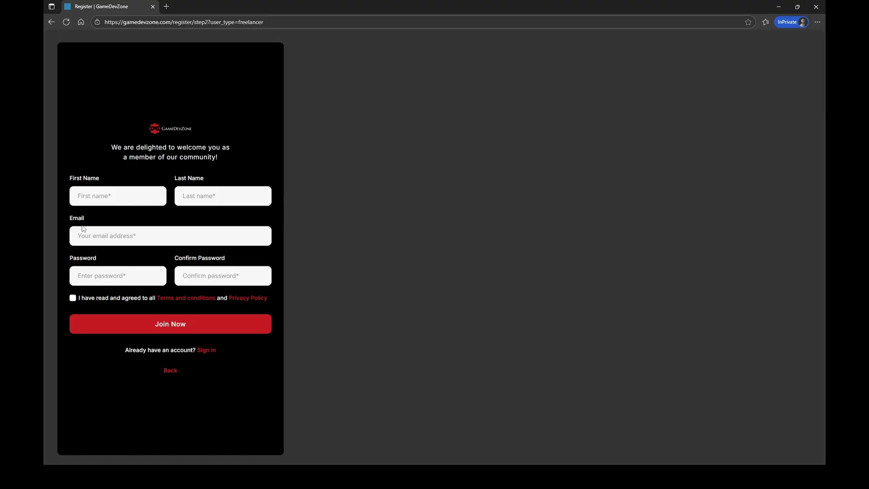
click(104, 193)
text(Tu)
text(to)
text(rial)
text(Freelancer)
key(Tab)
key(ctrl+v)
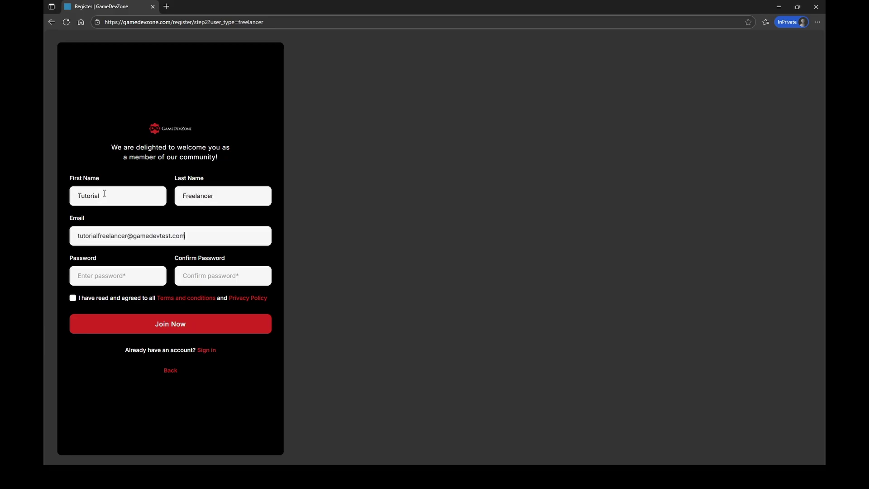
Enter and confirm the account password, accept the terms, and submit the registration.
click(93, 275)
text(******)
key(BackSpace)
key(BackSpace)
key(BackSpace)
key(BackSpace)
key(BackSpace)
key(BackSpace)
text(*****)
key(BackSpace)
key(BackSpace)
key(BackSpace)
text(***************)
key(Tab)
text(***************)
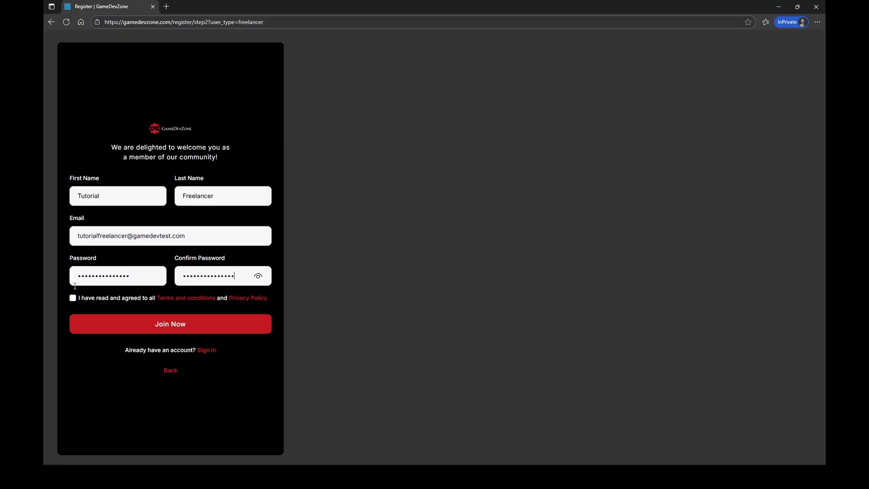
click(75, 299)
click(149, 332)
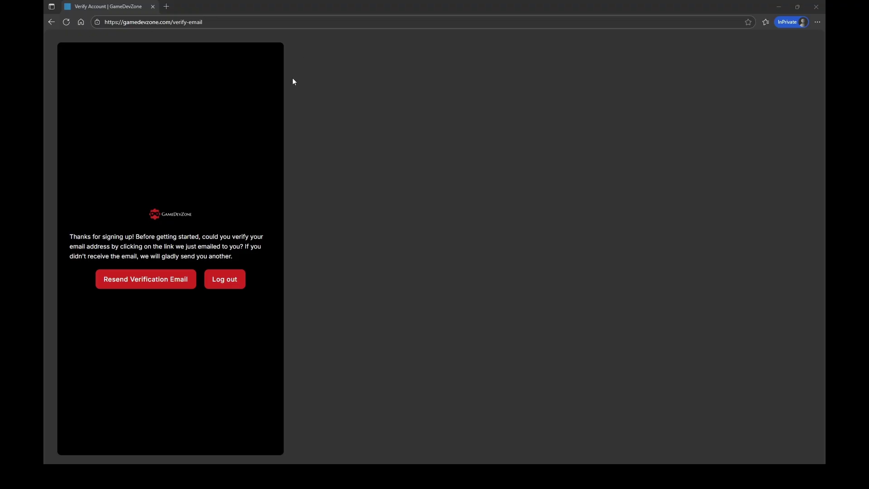
Reload the page after e-mail verification and go to the freelancer Dashboard.
click(65, 22)
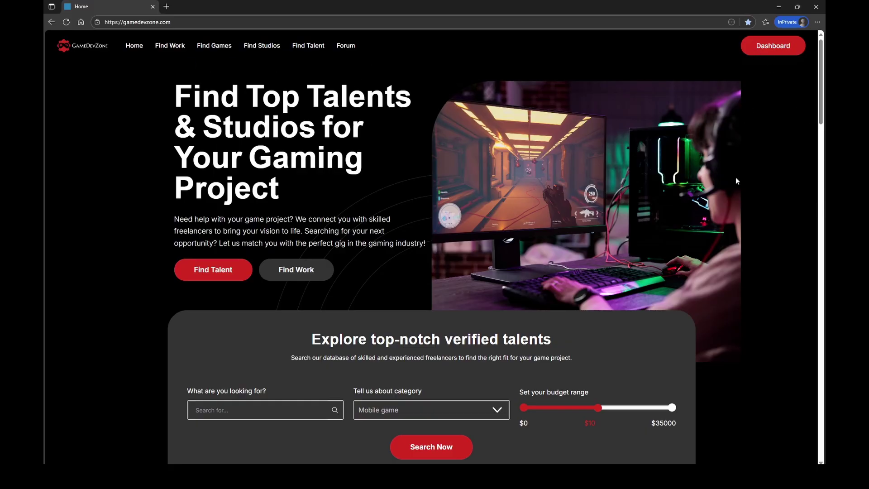
click(761, 53)
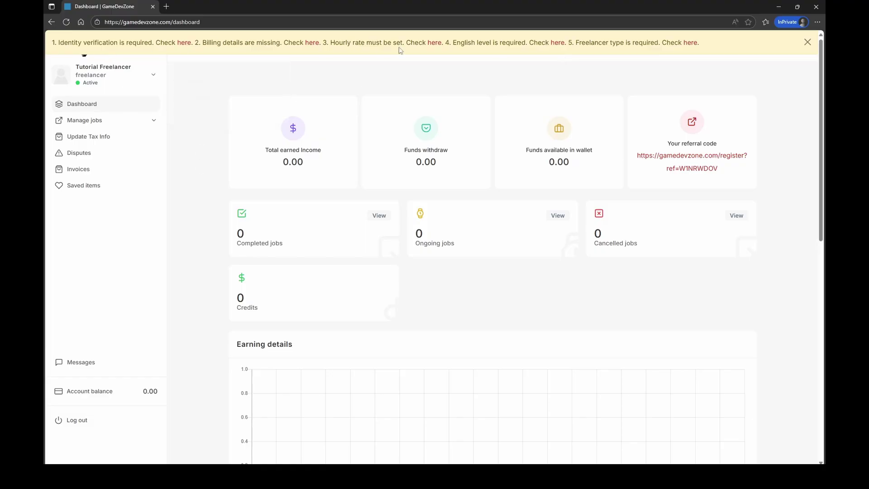
Open account Settings and save a VR-headset photo as the profile picture.
mouse_move(151, 77)
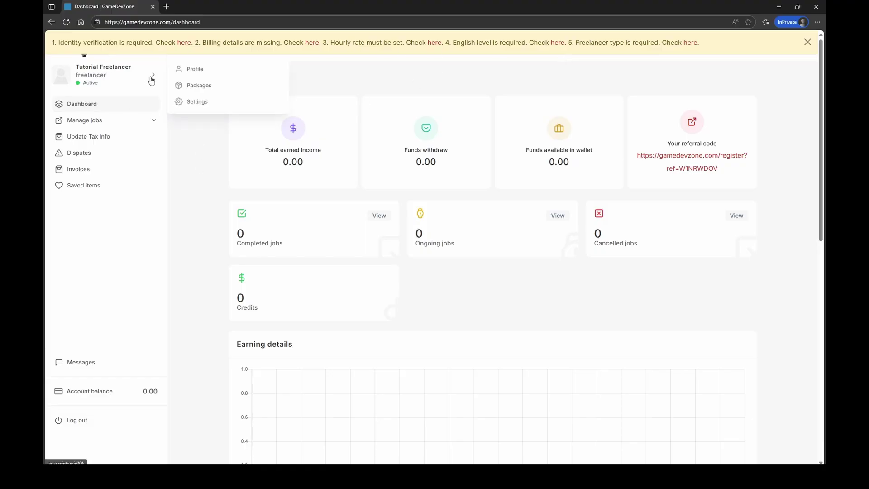
click(186, 101)
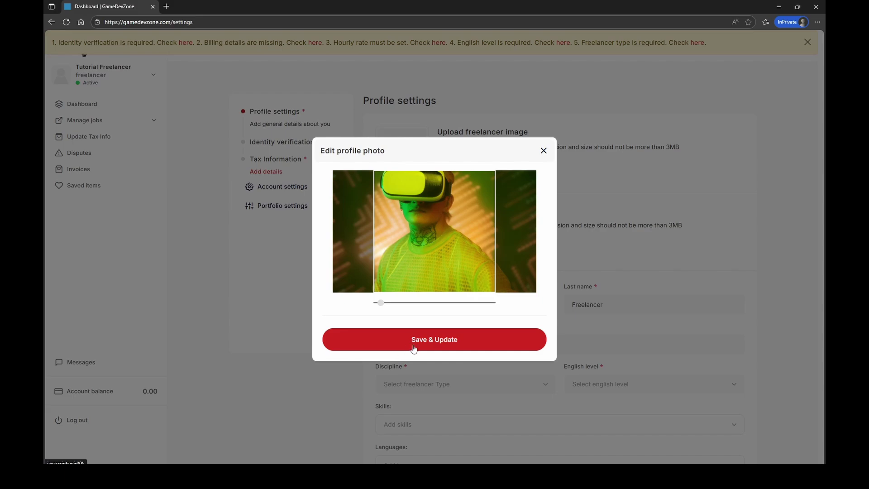
click(413, 348)
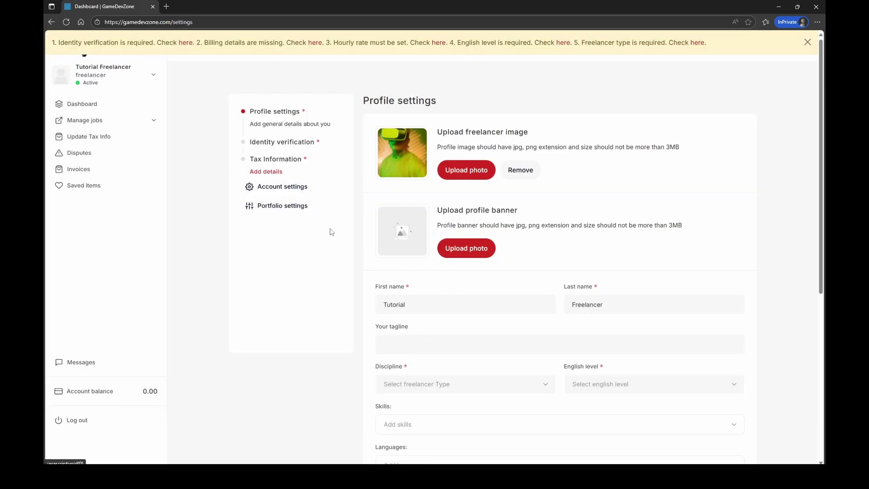
Add a blue banner, the tagline '[insert clever tagline here]' and Engineering as discipline.
click(471, 256)
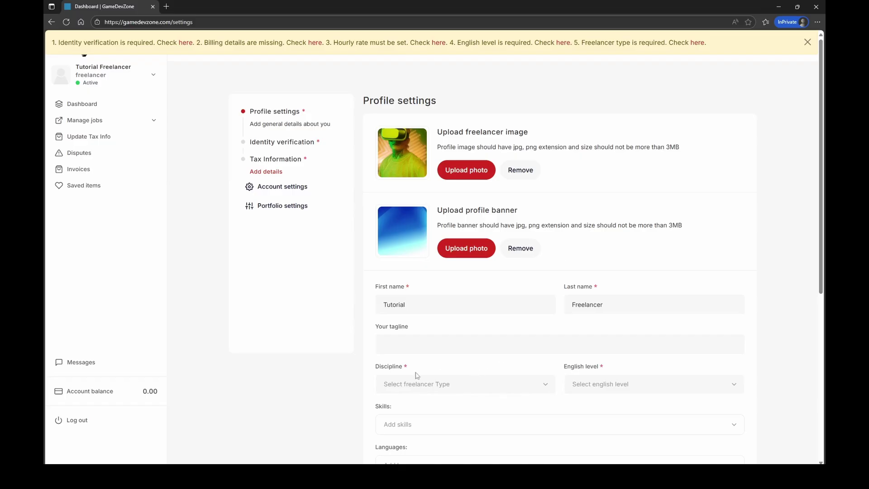
click(388, 345)
text(I)
text(insert cle)
text(ver tagline)
text( here)
click(425, 384)
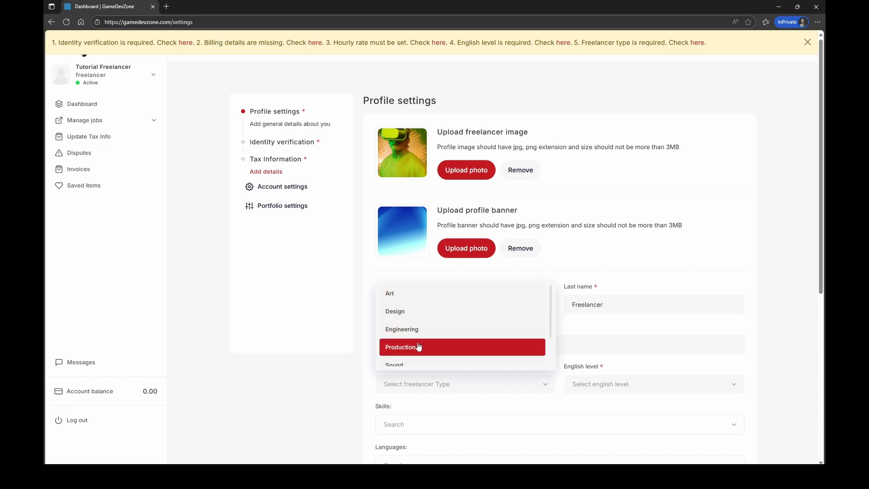
click(409, 333)
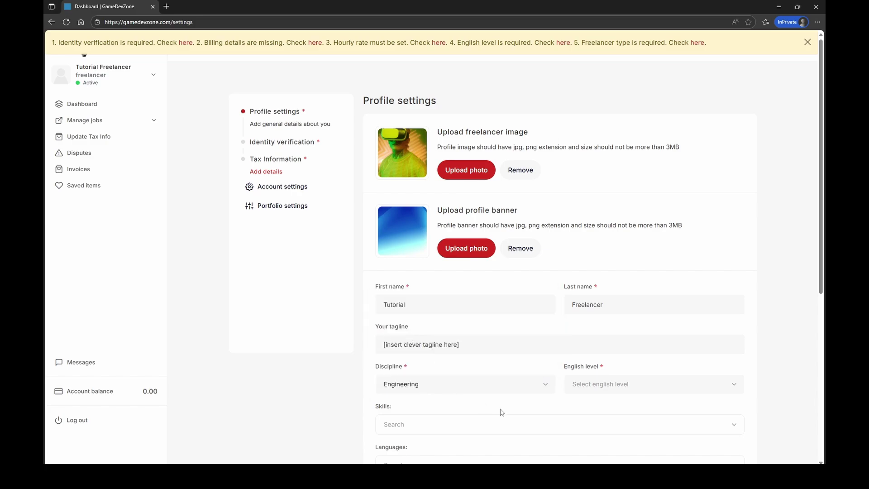
click(590, 386)
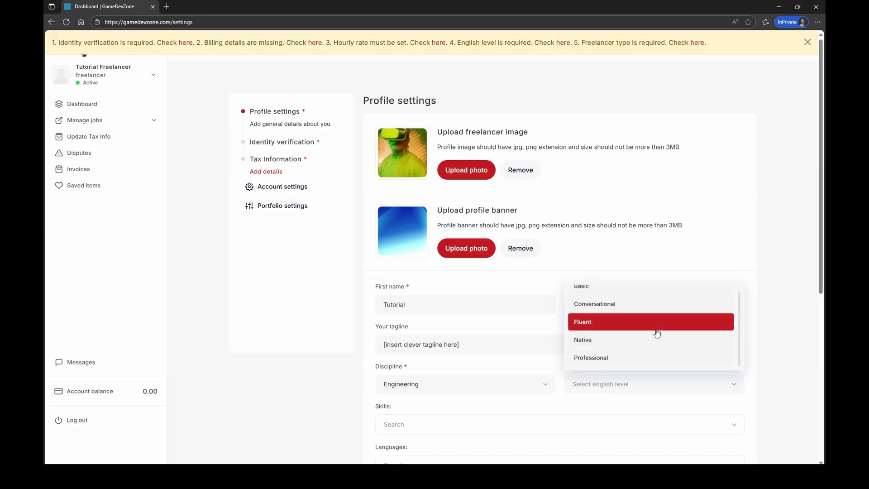
Set English level to Fluent and add Gameplay, Tools and AI Programmer skills.
click(607, 327)
scroll(442, 328, down, 3)
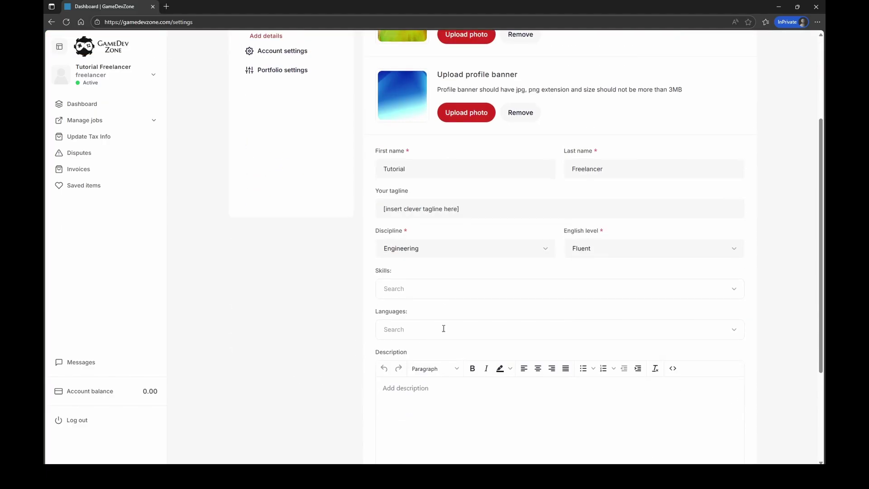
click(427, 287)
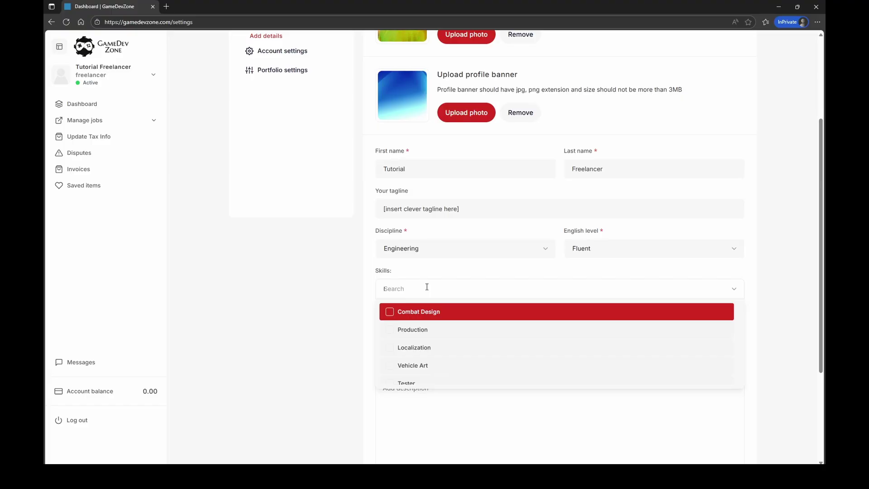
text(progr)
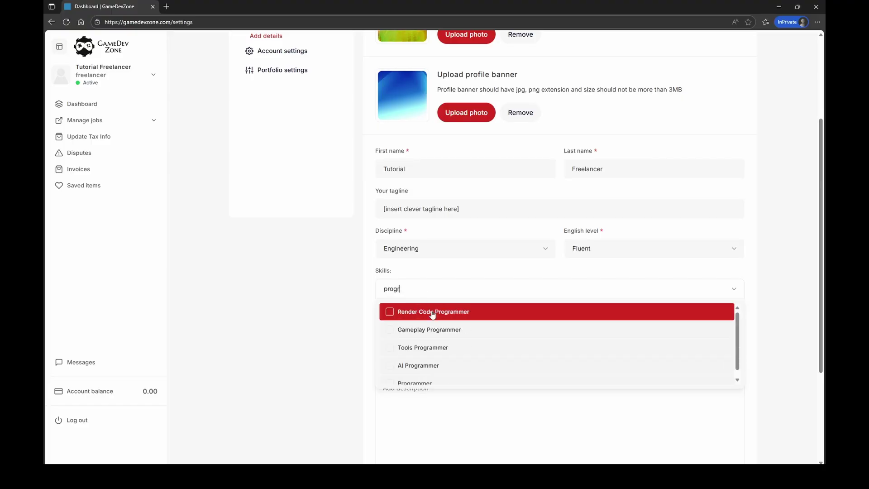
click(393, 335)
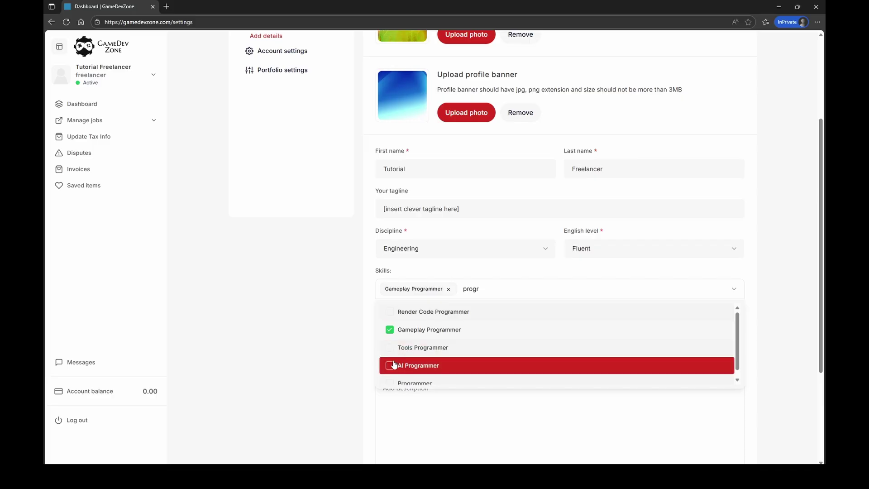
click(376, 355)
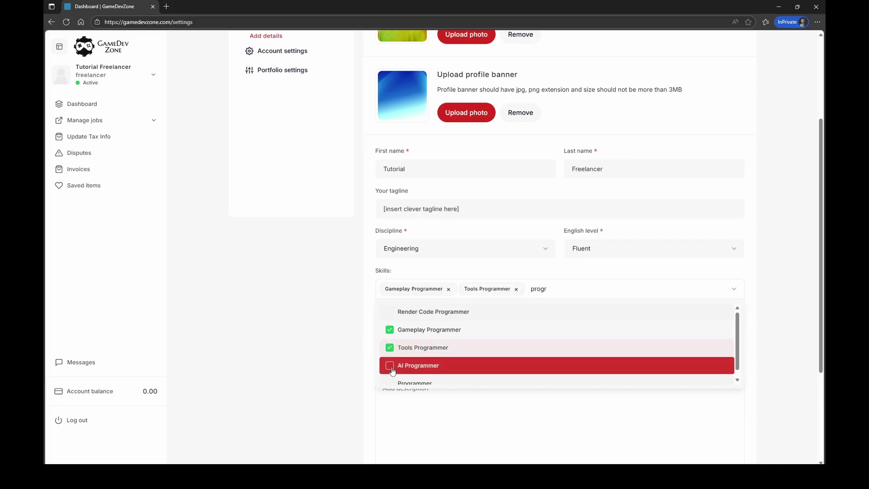
click(389, 366)
click(330, 364)
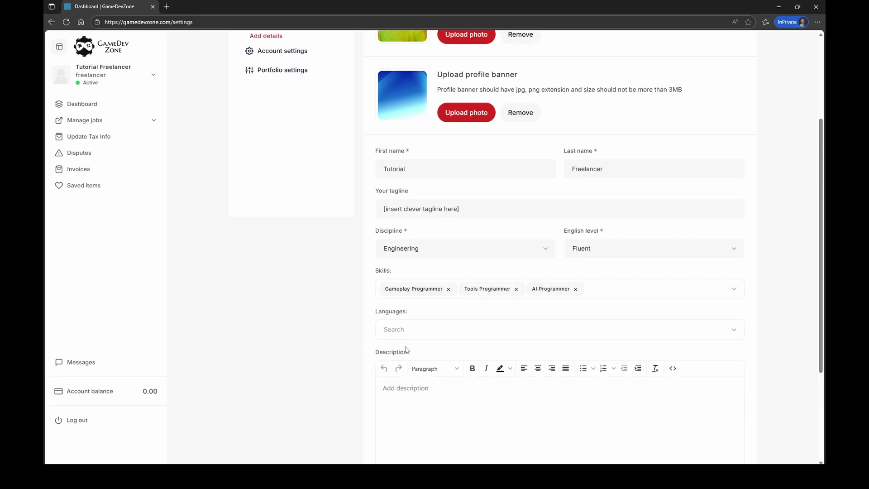
Add French as a spoken language.
click(424, 329)
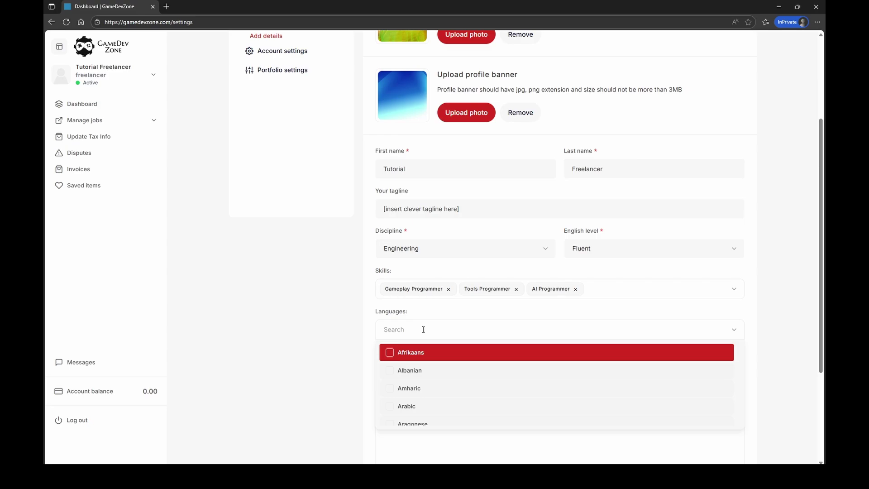
text(fren)
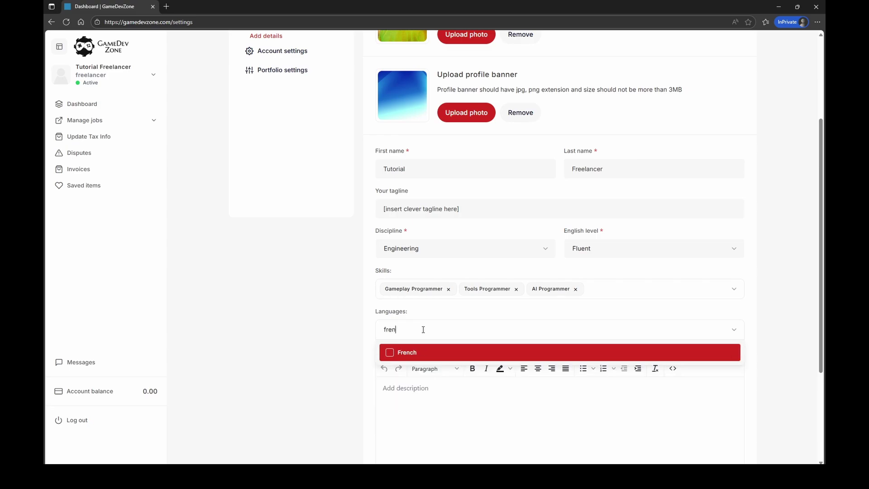
click(391, 354)
click(320, 368)
scroll(361, 396, down, 3)
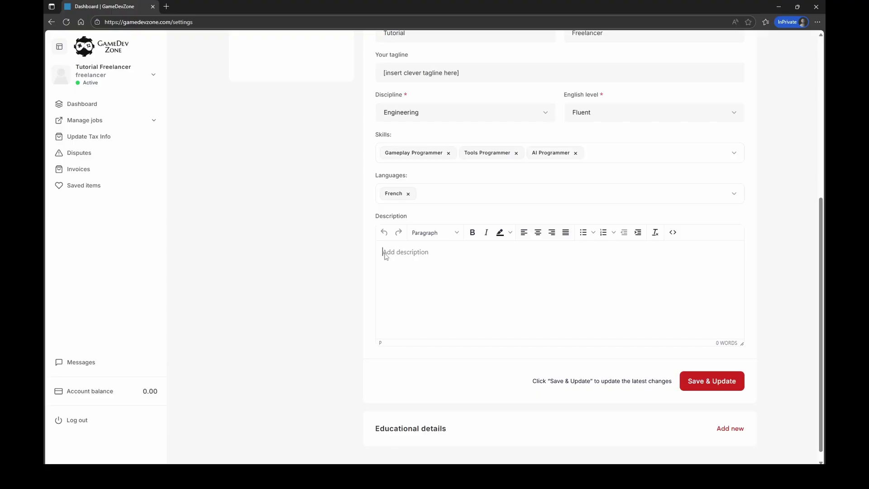
Write a resume description telling Studios why you're a good fit, then save the profile.
text(Insert a detailed resume here, telling S)
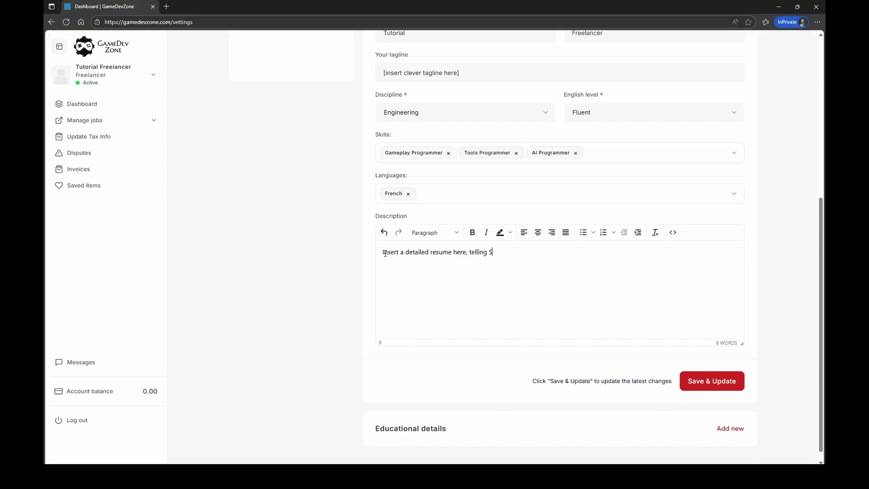
text(tudios why they)
key(BackSpace)
key(BackSpace)
key(BackSpace)
key(BackSpace)
key(BackSpace)
text(your)
text('re a good)
text( fi)
text(t)
text(.)
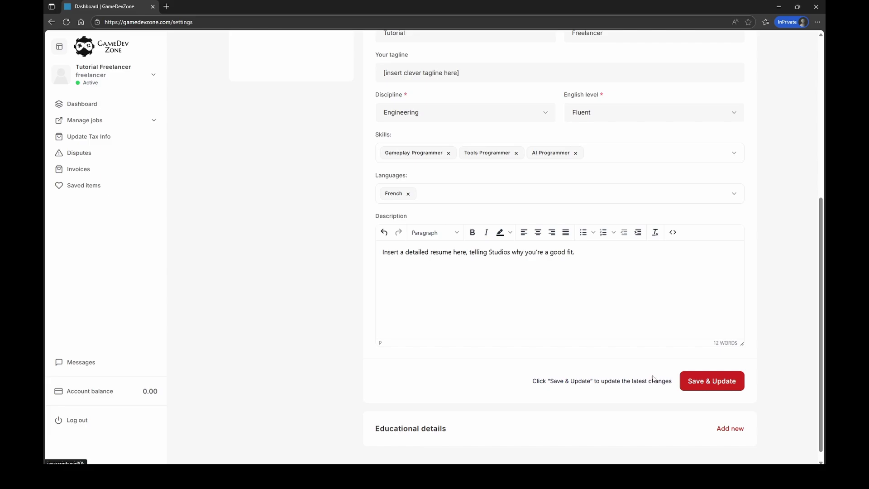
click(690, 379)
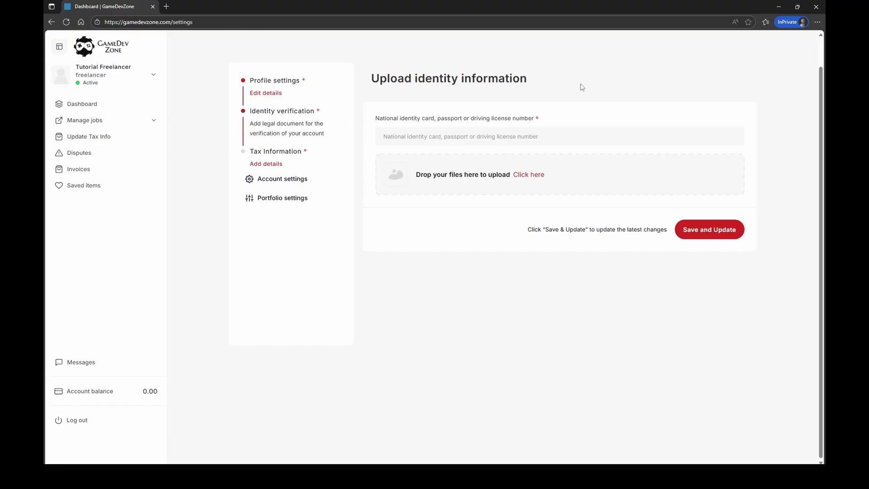
Enter the ID document number, attach SampleID.jpg, and submit the identity verification.
click(399, 136)
text(1234)
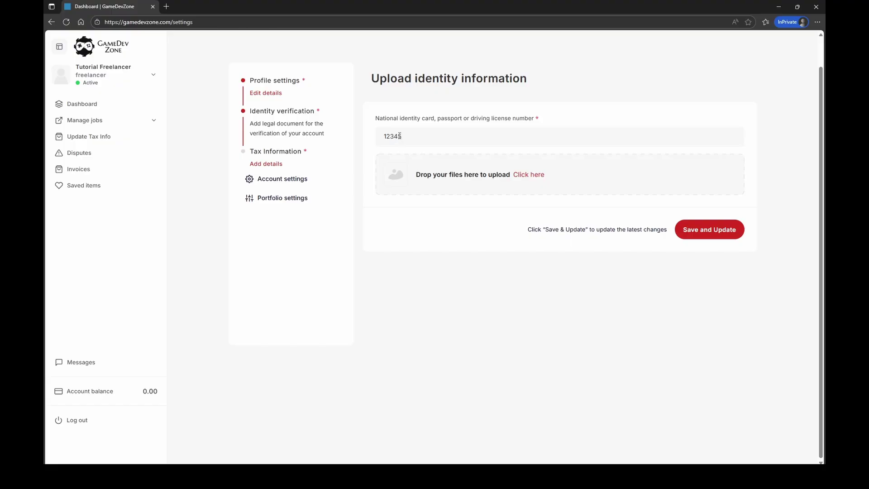
text(5)
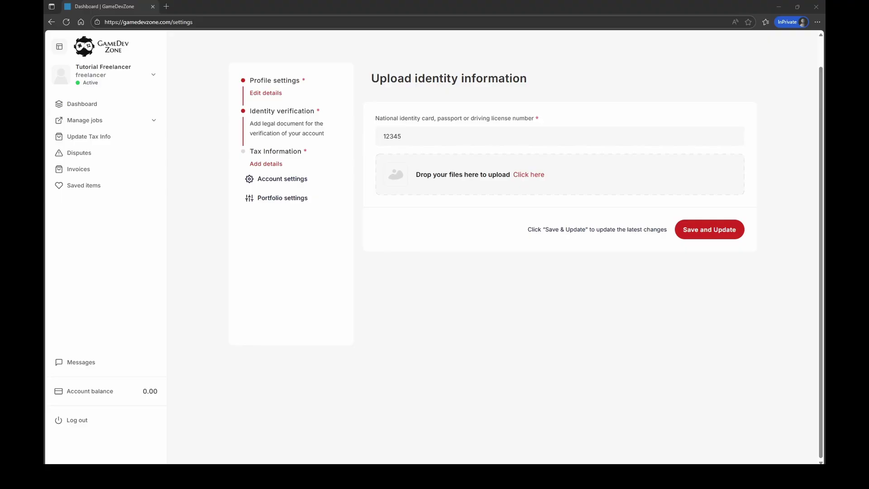
key(Return)
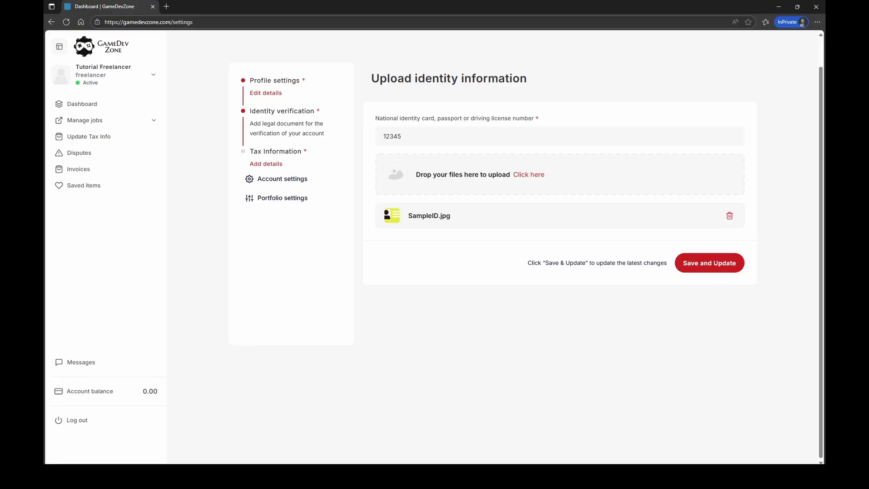
click(714, 274)
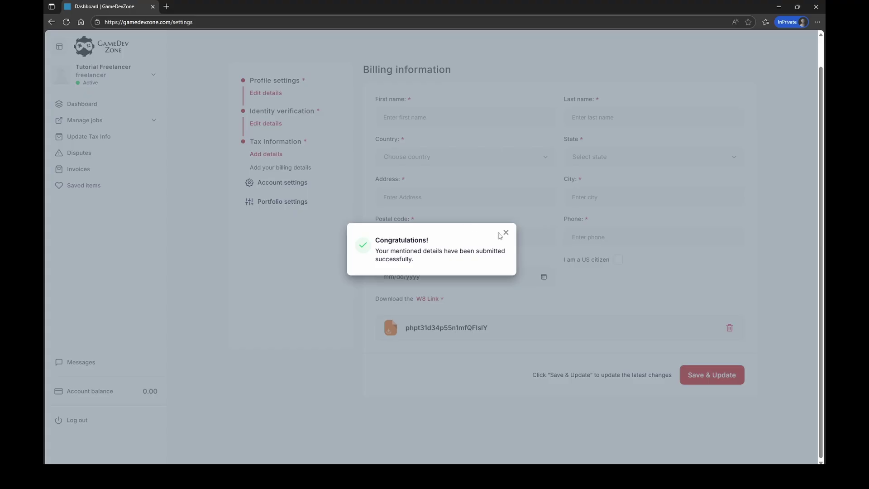
Dismiss the success message and enter the billing first and last name.
click(506, 232)
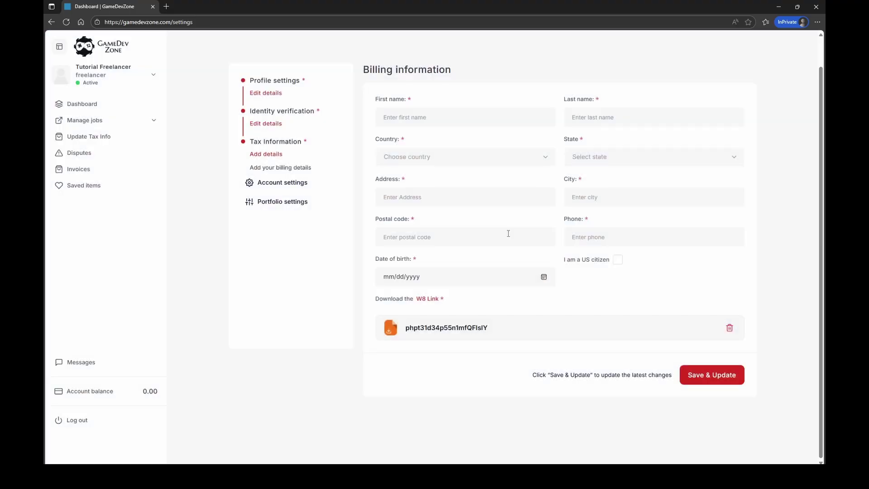
click(402, 116)
text(Tutorial)
key(Tab)
text(Freelancer)
Set the billing country to United States and the state to Washington.
click(455, 162)
click(449, 179)
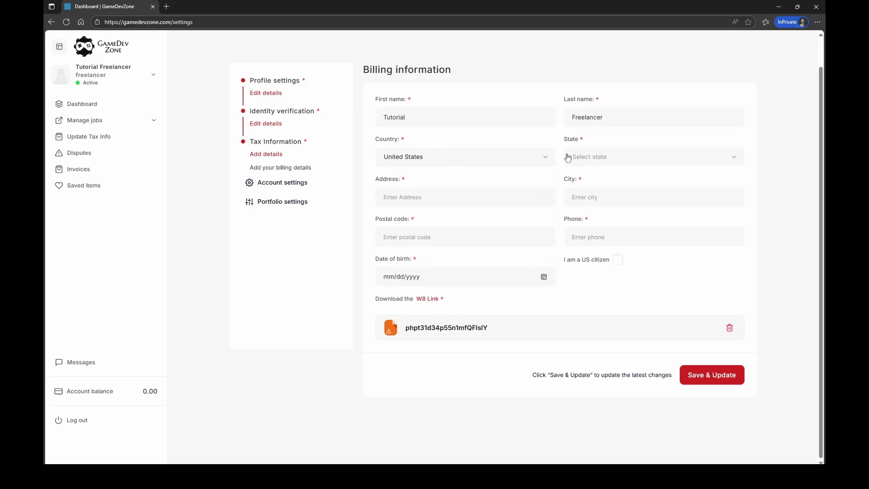
click(567, 156)
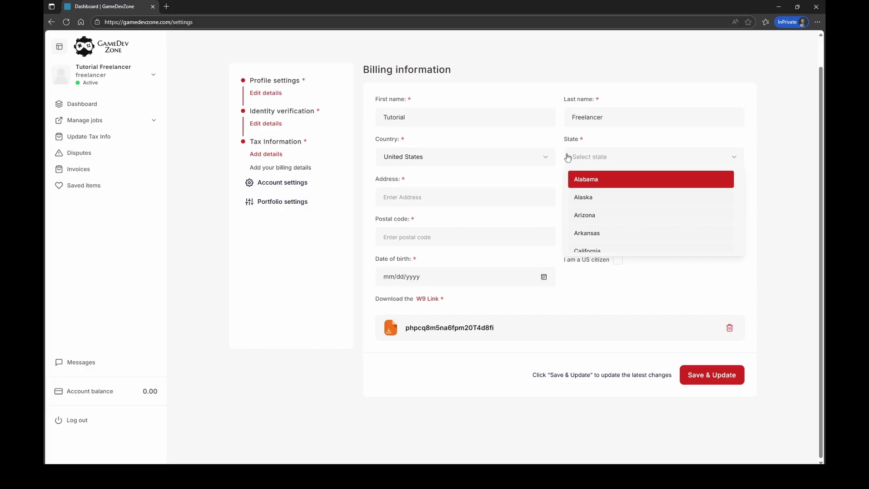
scroll(652, 213, down, 3)
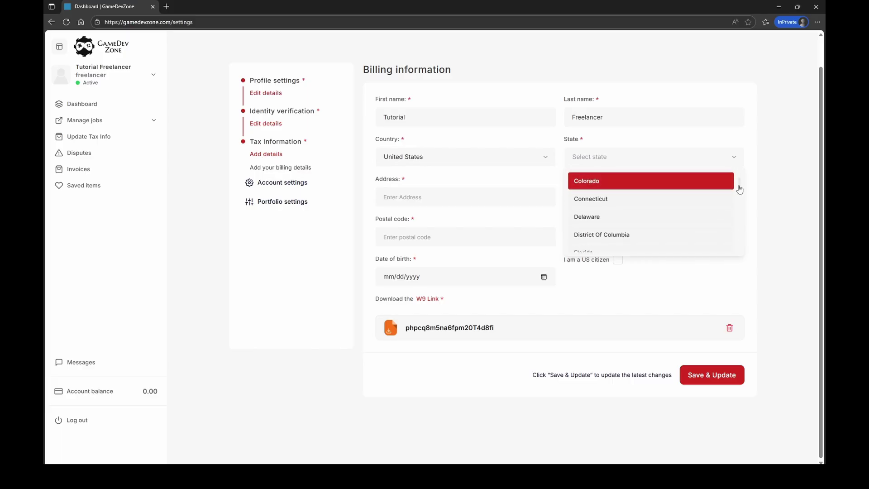
drag(739, 188, 729, 273)
scroll(650, 231, down, 5)
scroll(617, 215, up, 2)
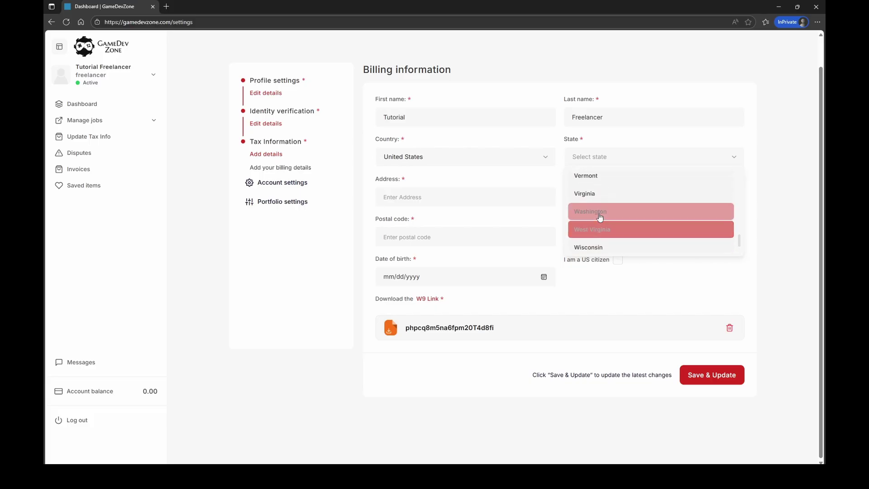
click(605, 216)
Fill in the street address, city, postal code and phone number.
click(388, 197)
text(1)
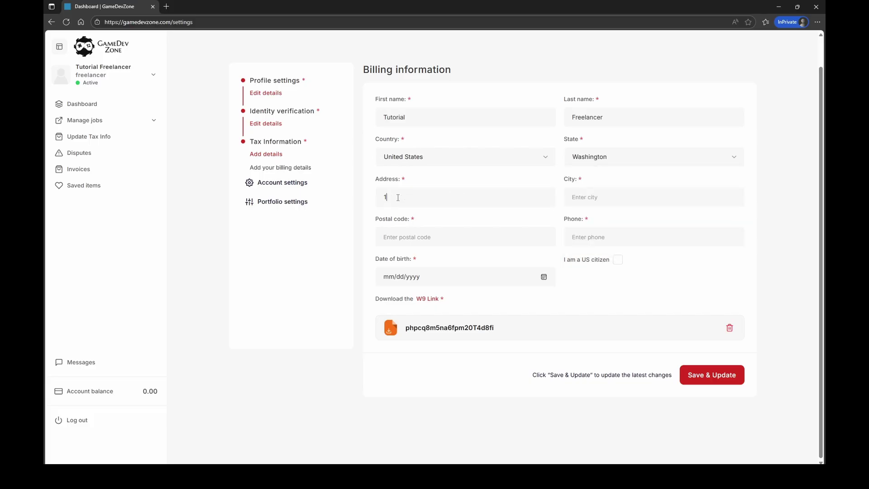
text(23 freelancr)
key(BackSpace)
text(er LN)
key(BackSpace)
text(n)
click(613, 201)
text(Seattle)
click(410, 237)
text(90834)
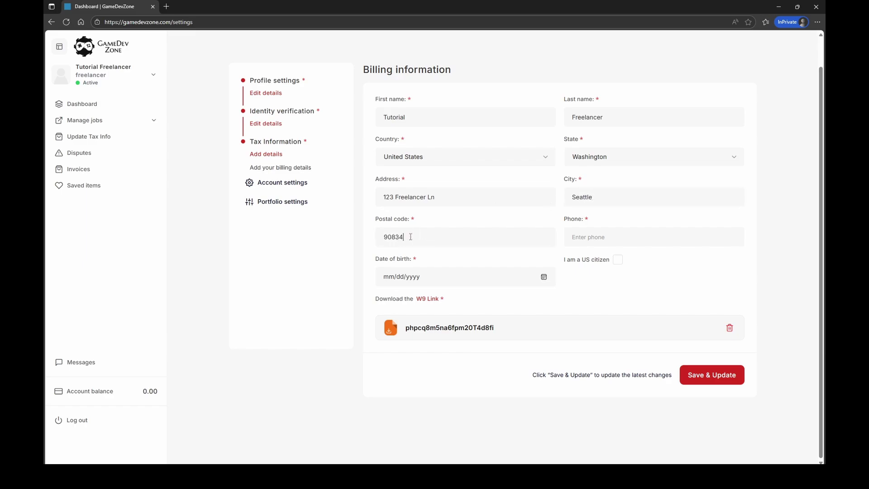
click(608, 242)
text(1234567890)
Set the date of birth to 01/31/1980 and confirm US citizenship.
click(538, 281)
click(544, 277)
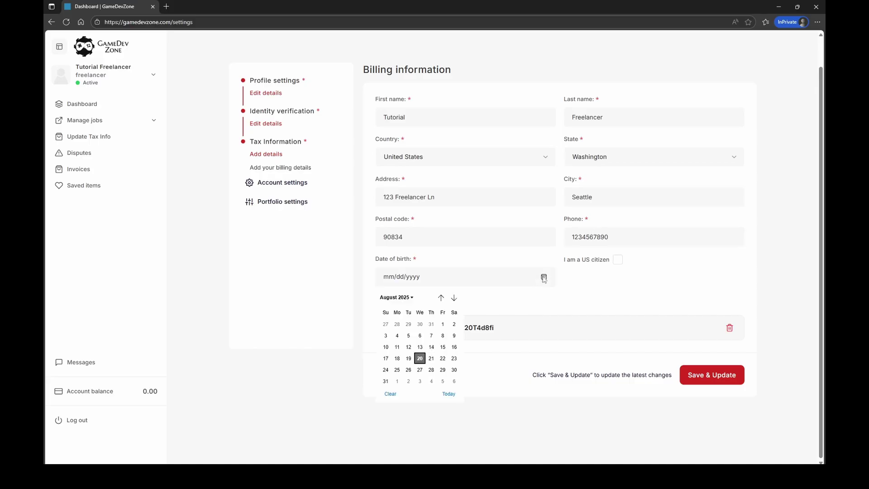
click(398, 299)
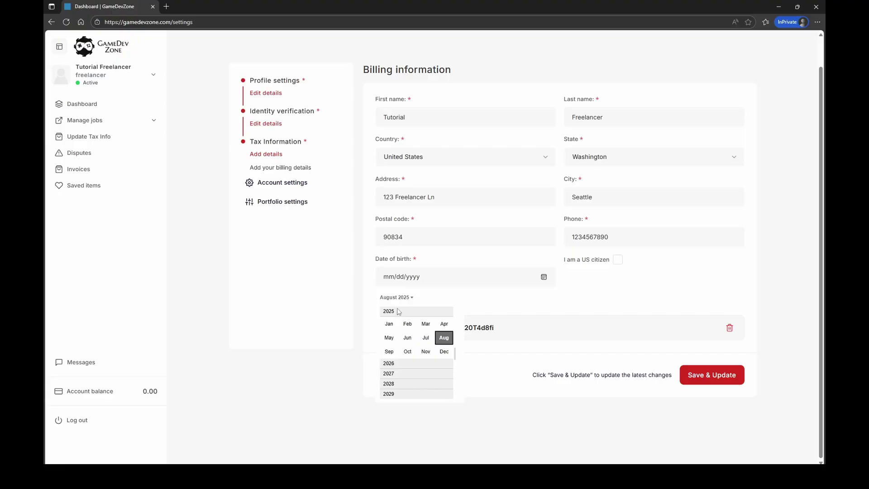
text(01/)
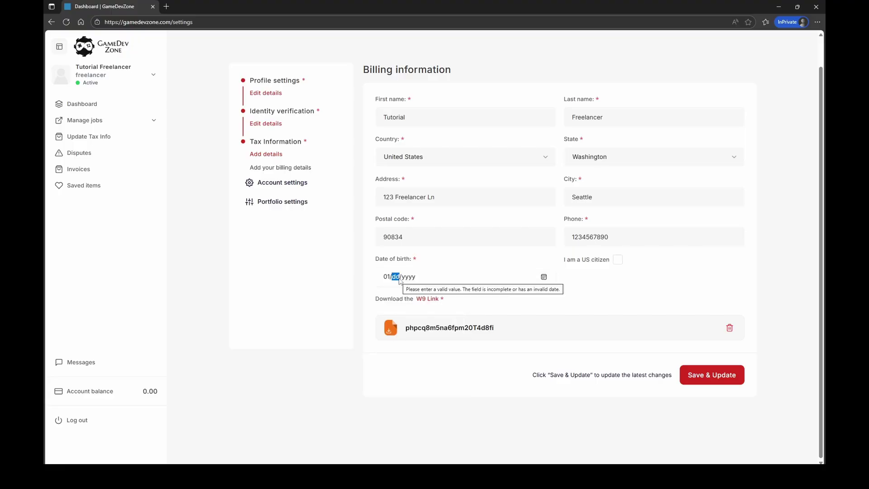
text(31/)
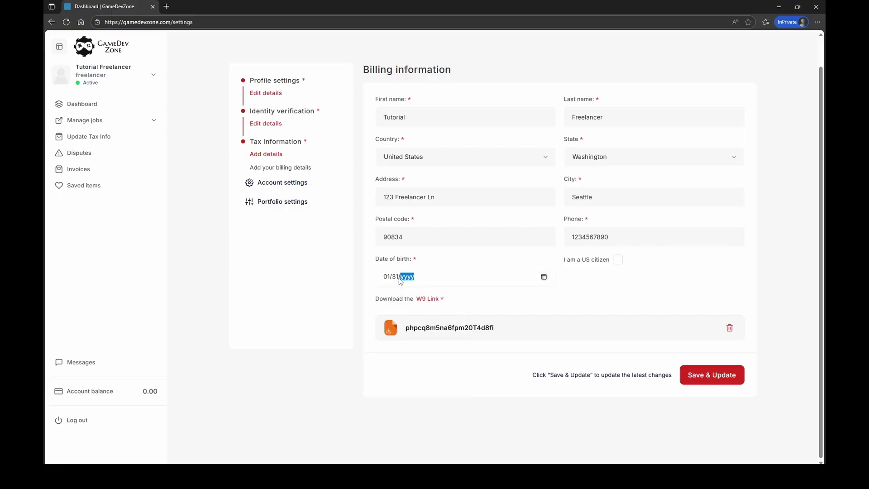
text(1980)
click(570, 295)
click(617, 261)
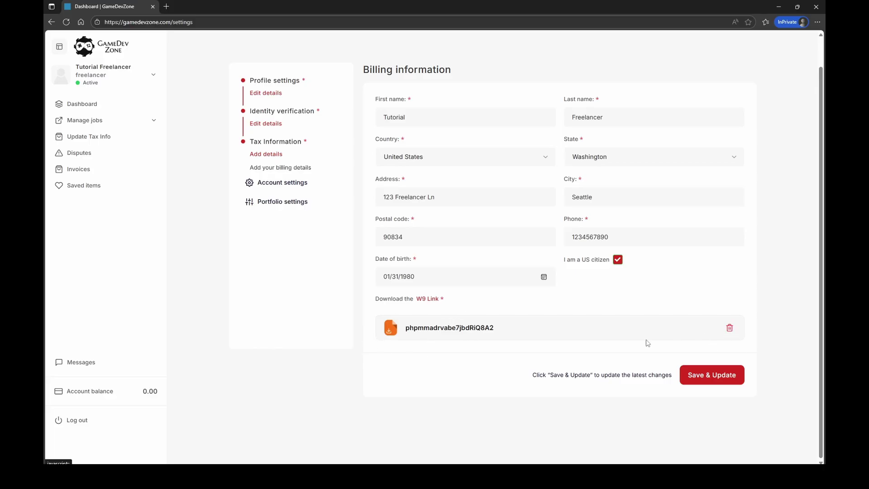
Replace the attached W9 form with a newly uploaded file.
click(730, 328)
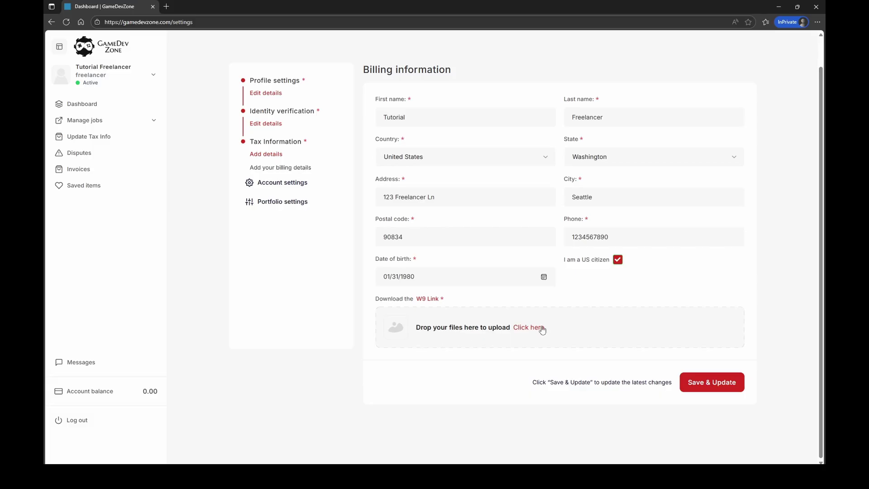
click(529, 334)
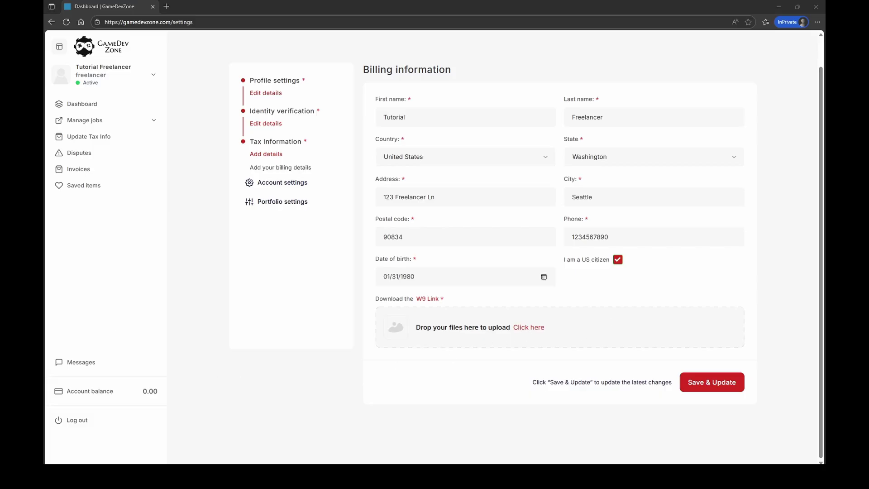
click(255, 382)
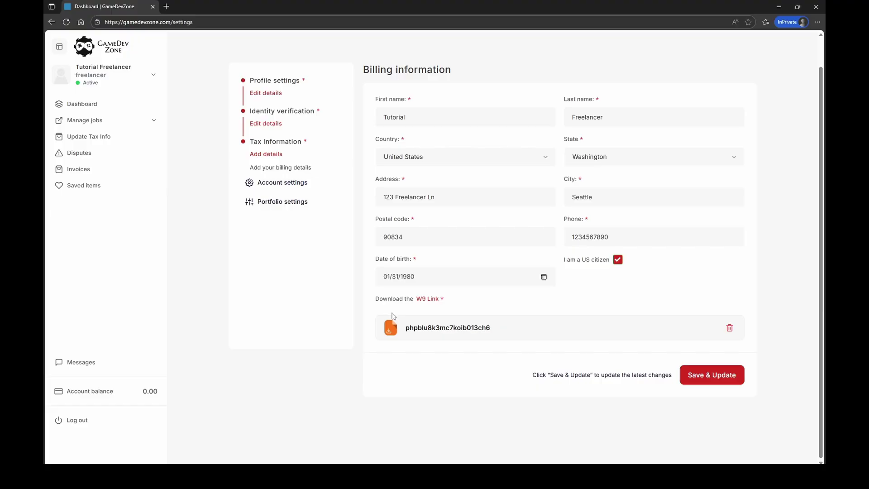
Save the billing details, then reload and review the settings page's remaining requirements.
click(693, 377)
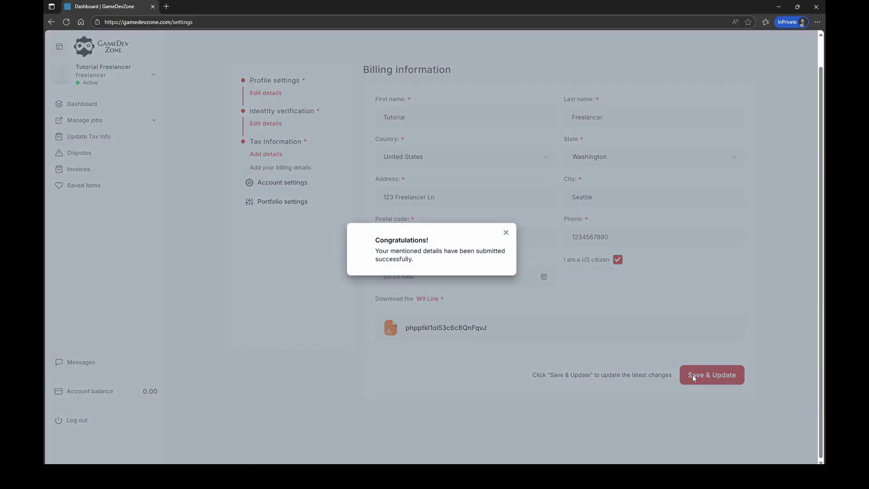
click(506, 233)
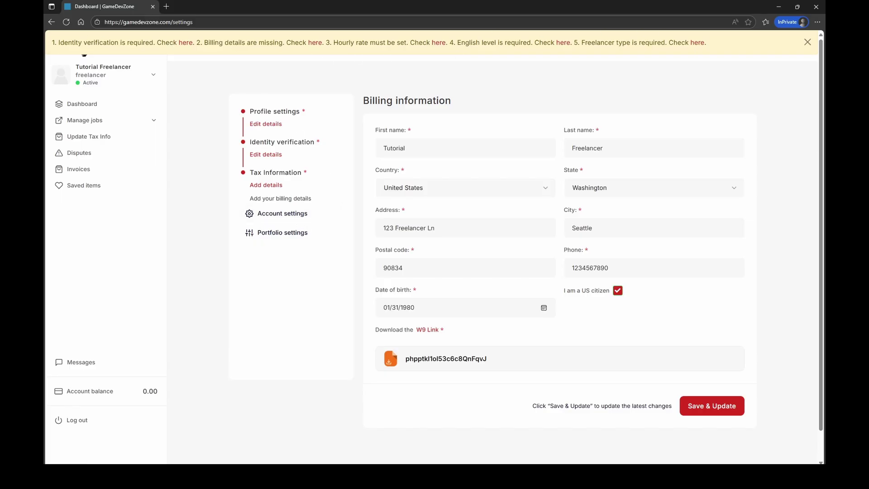
click(66, 21)
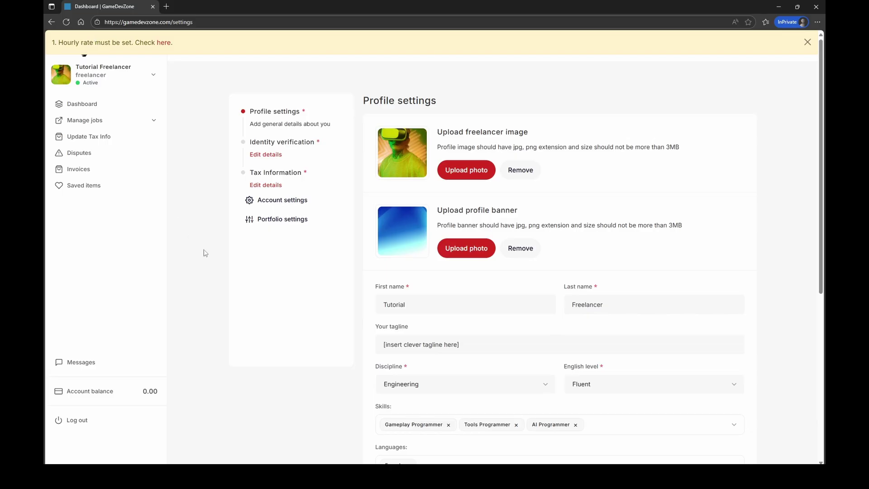
scroll(244, 254, down, 6)
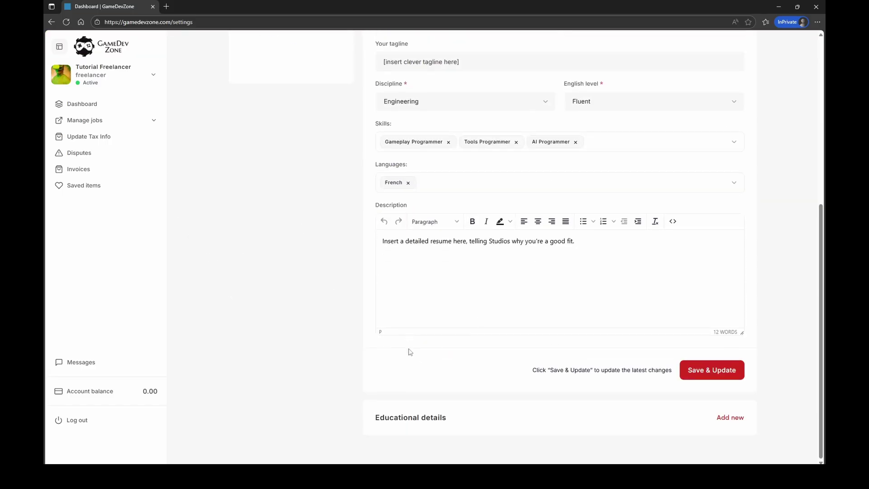
scroll(365, 304, up, 2)
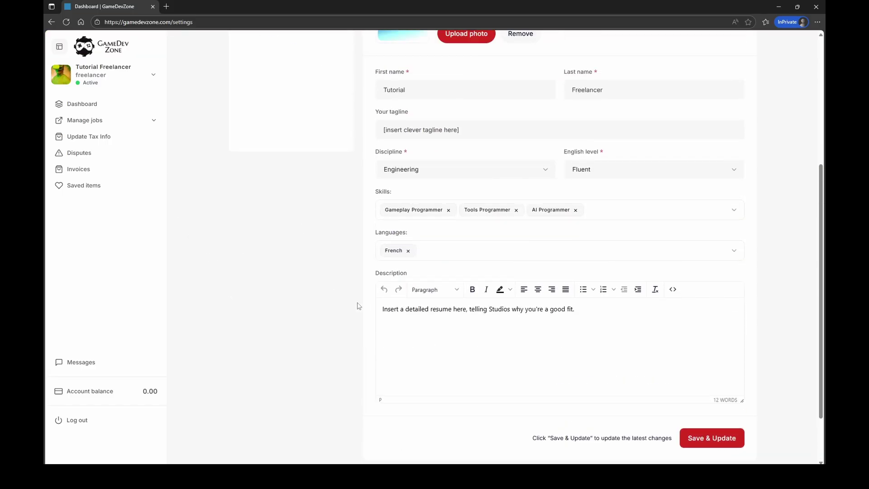
scroll(358, 306, down, 2)
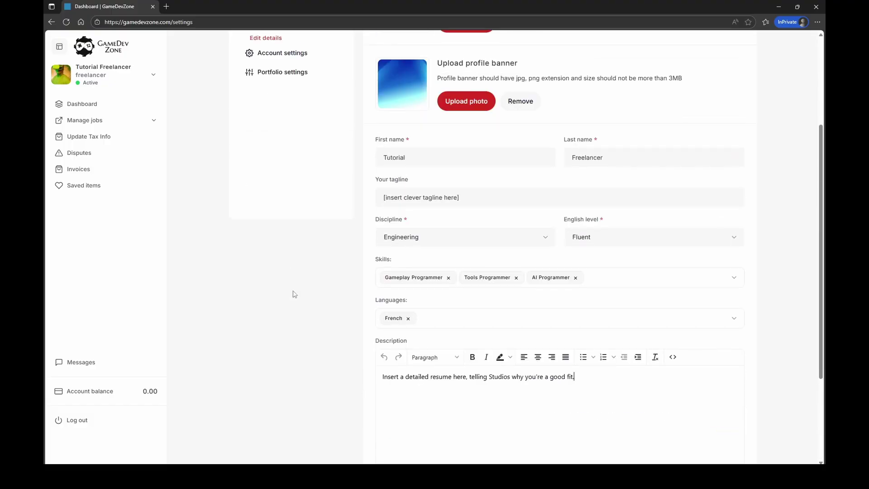
scroll(326, 253, up, 2)
scroll(277, 154, up, 2)
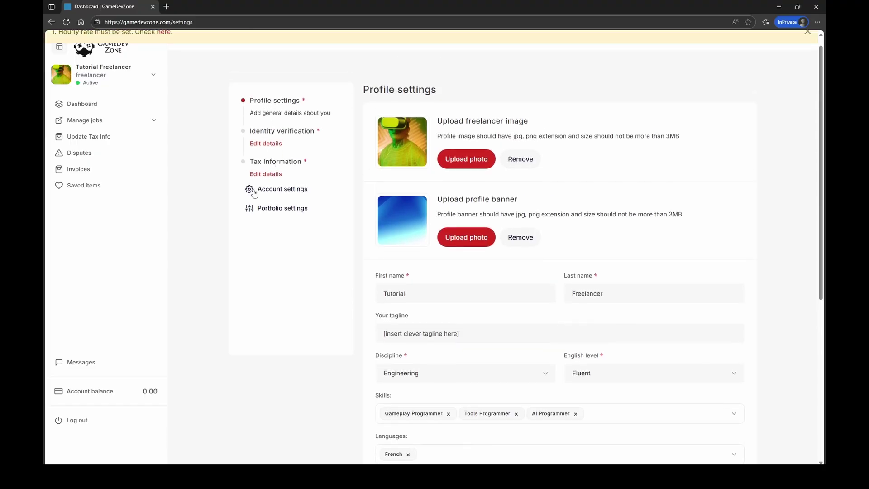
In account settings, change 'Add your hourly rate' from 0 to 50.
click(273, 194)
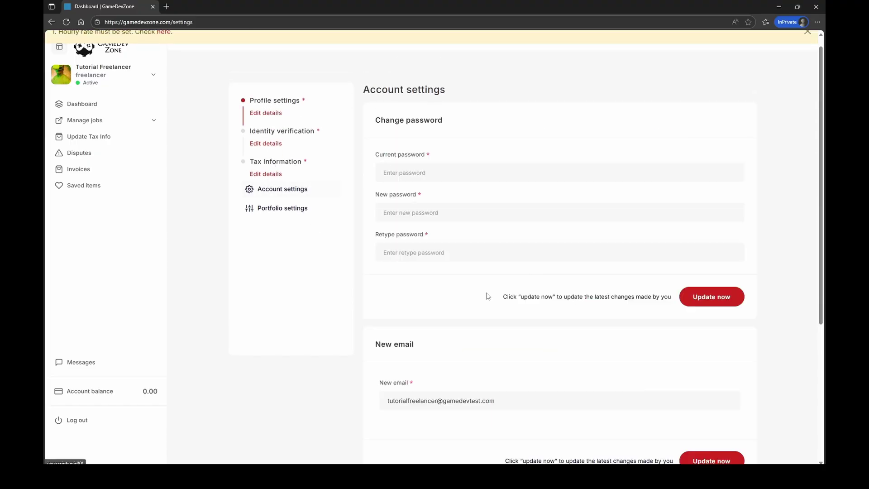
scroll(497, 324, down, 5)
click(369, 351)
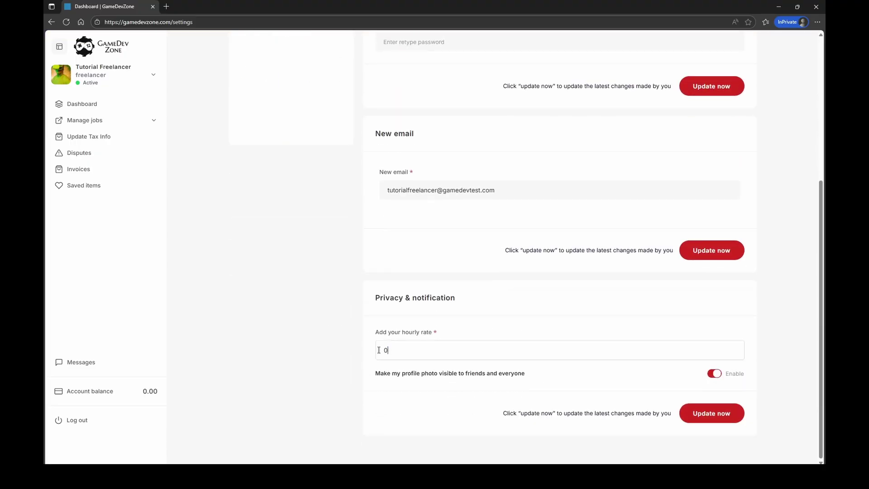
double_click(373, 354)
text(50)
click(352, 337)
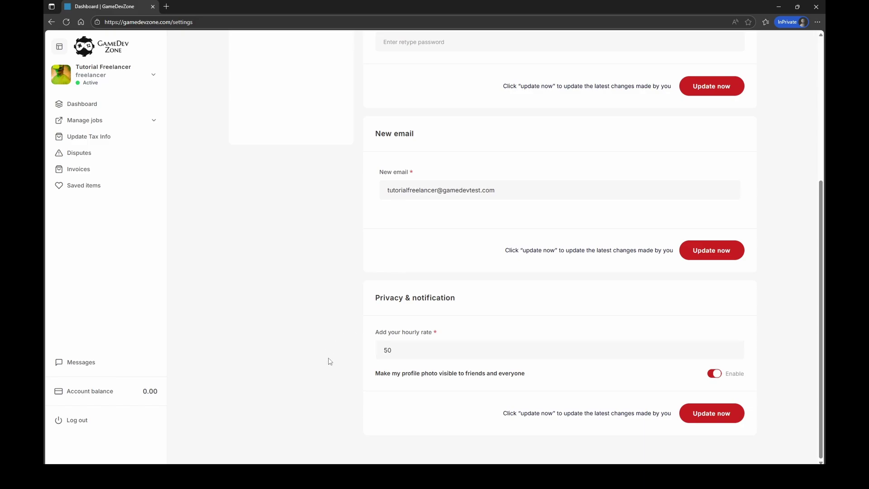
Submit the hourly rate of 50 and reload the settings page.
click(703, 416)
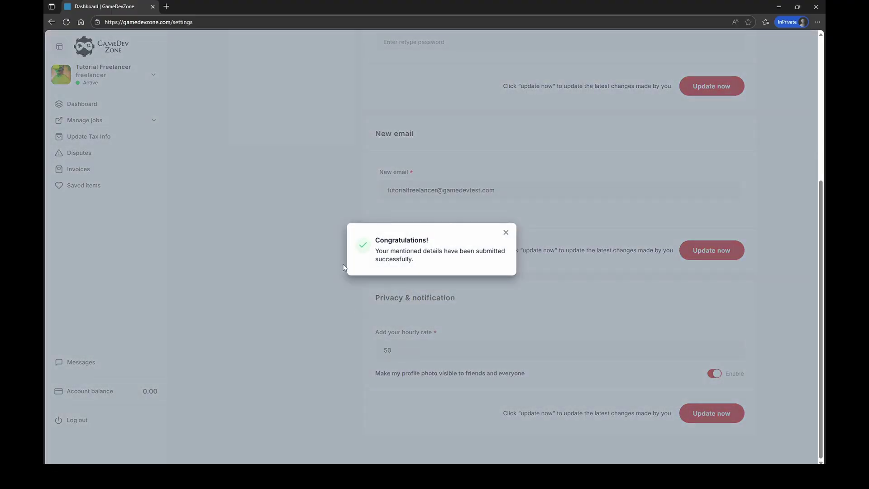
click(506, 232)
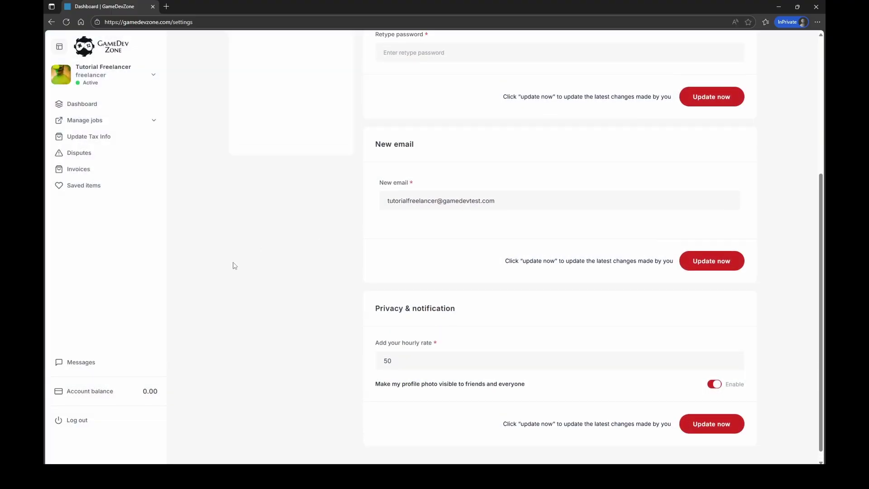
click(65, 23)
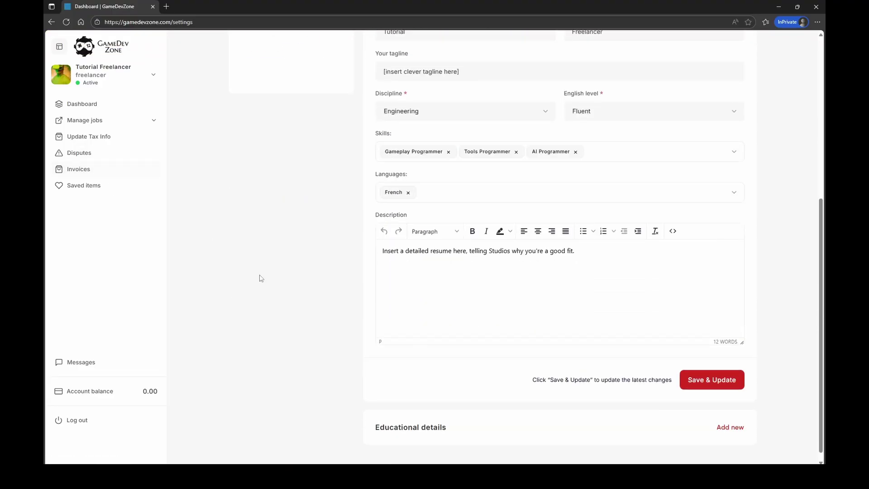